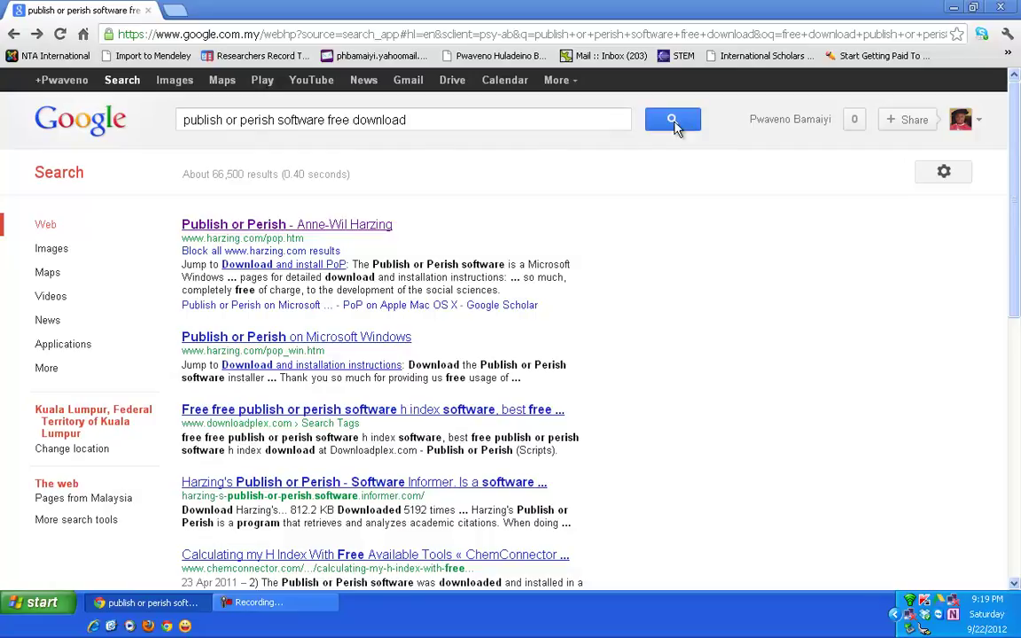
# Step: Open the harzing.com Publish or Perish page from the search results and go to its Microsoft Windows download page
pyautogui.click(252, 229)
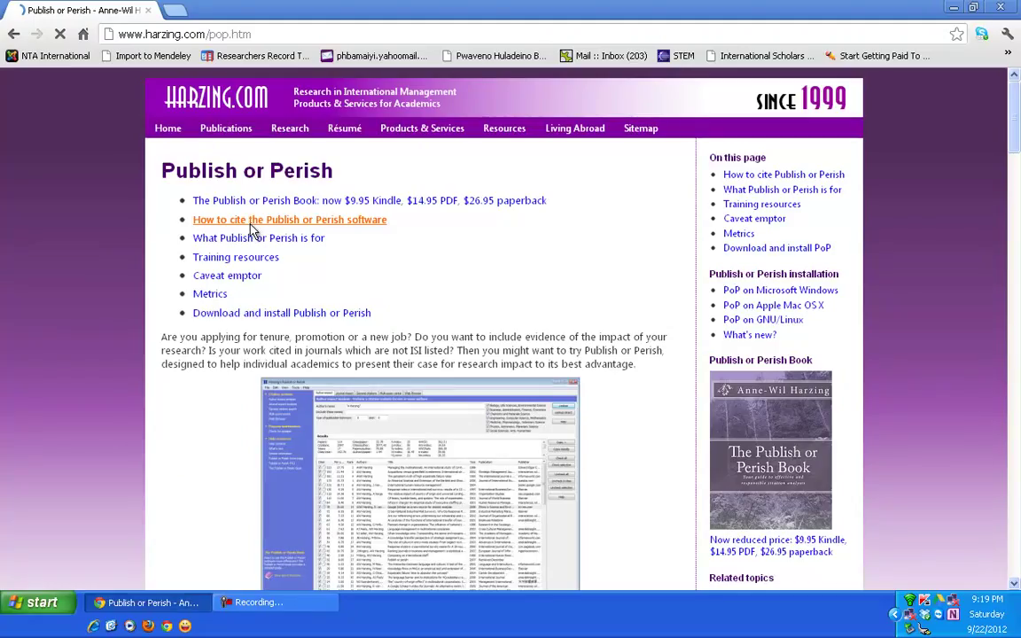
pyautogui.click(244, 314)
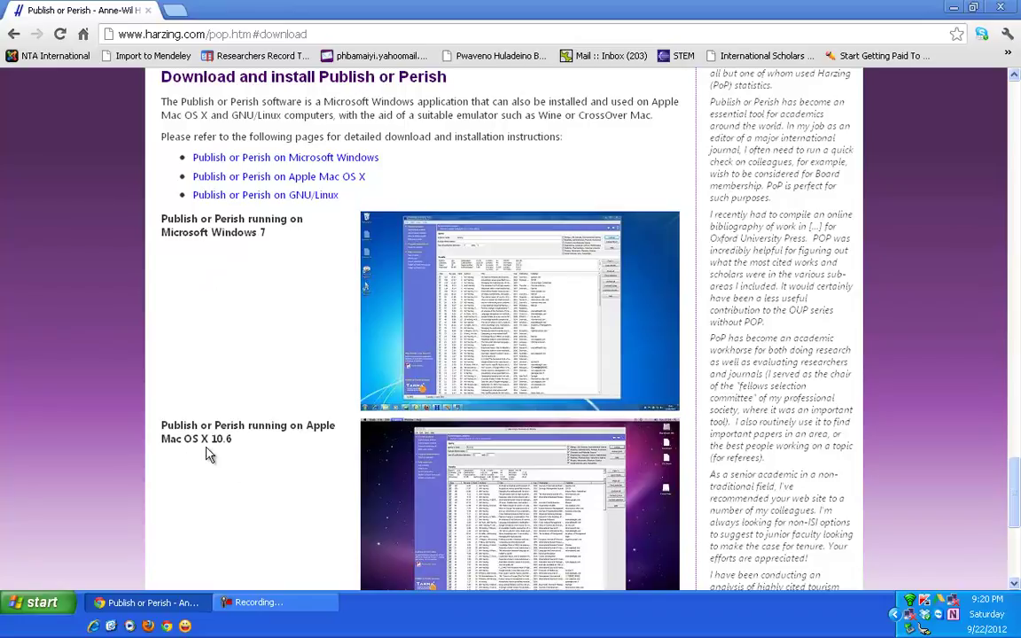
pyautogui.scroll(-4, 296, 442)
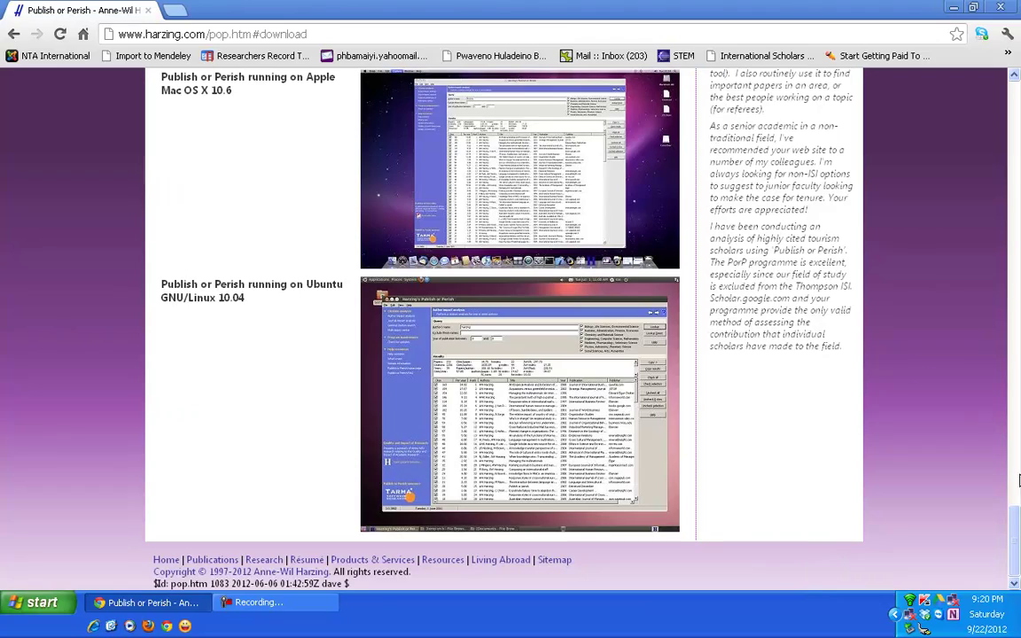
pyautogui.moveTo(1013, 527); pyautogui.dragTo(1007, 388)
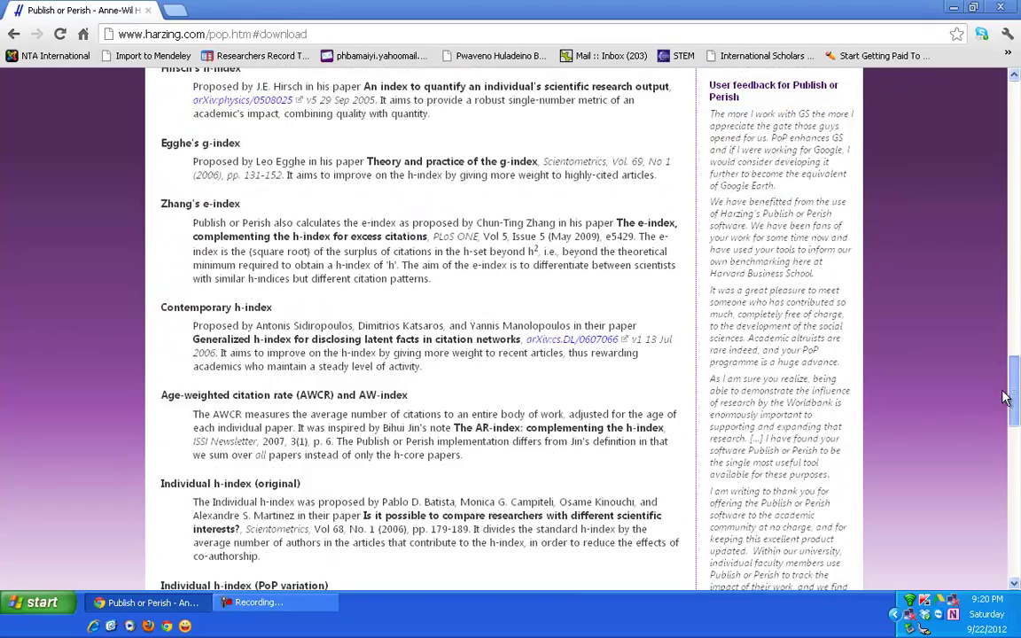
pyautogui.scroll(-10, 900, 395)
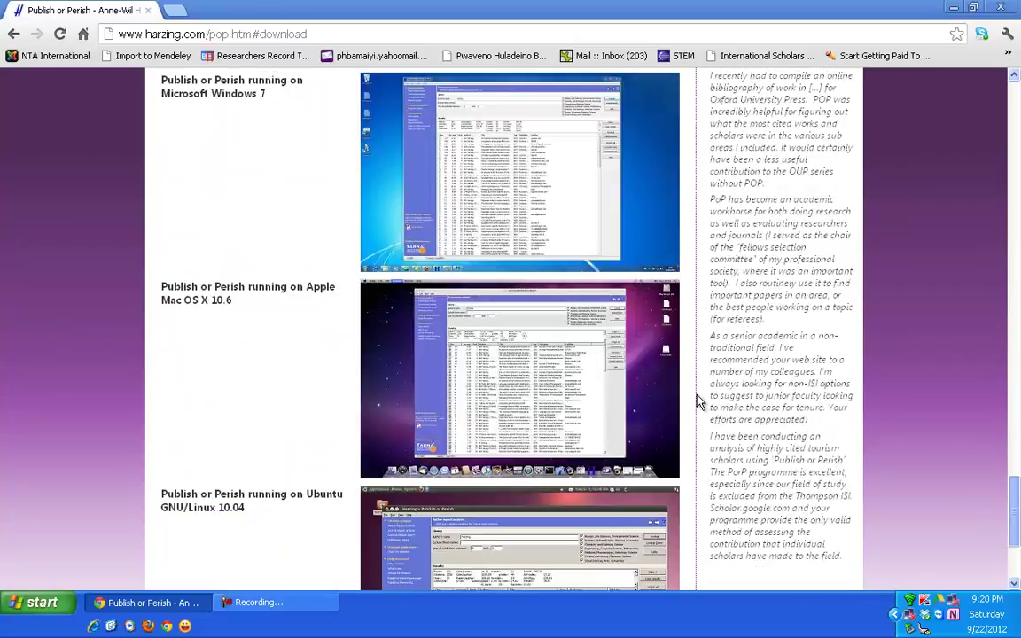
pyautogui.scroll(3, 683, 367)
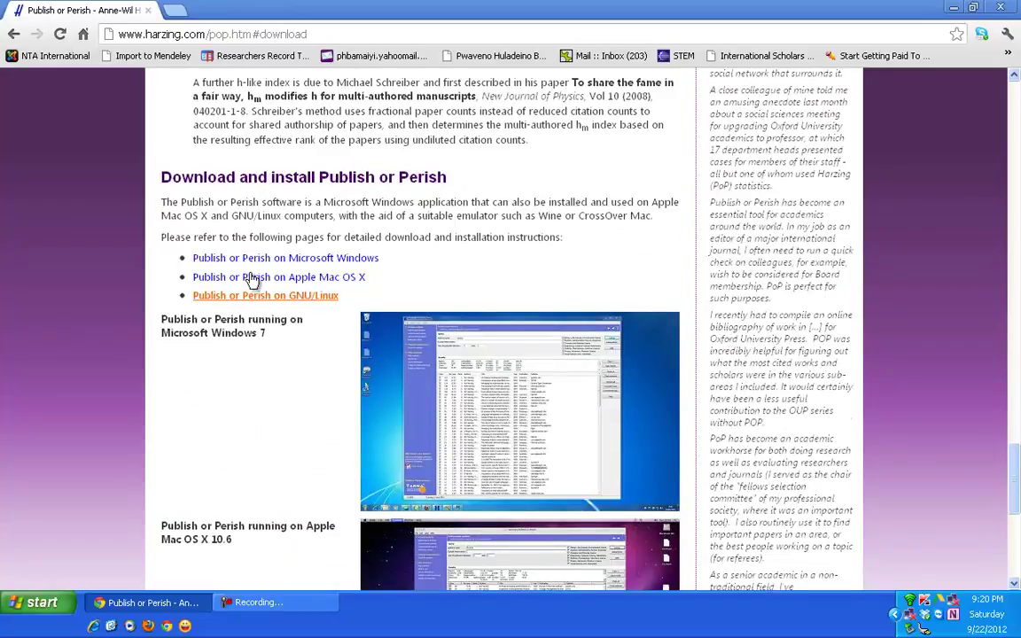
pyautogui.click(273, 260)
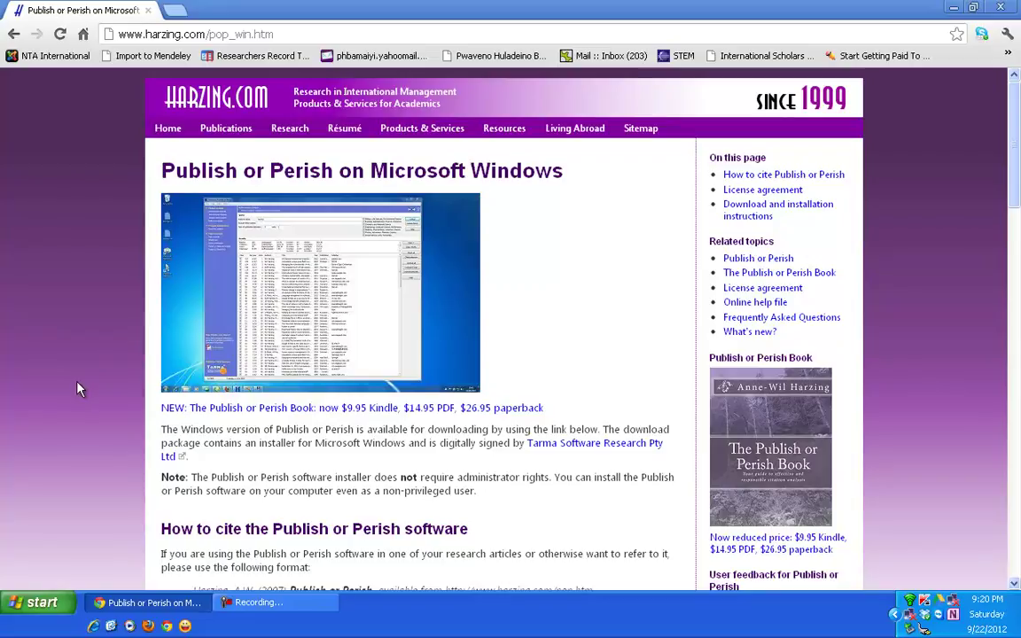
# Step: Download the Publish or Perish installer for Windows from the download and installation instructions
pyautogui.scroll(-5, 78, 389)
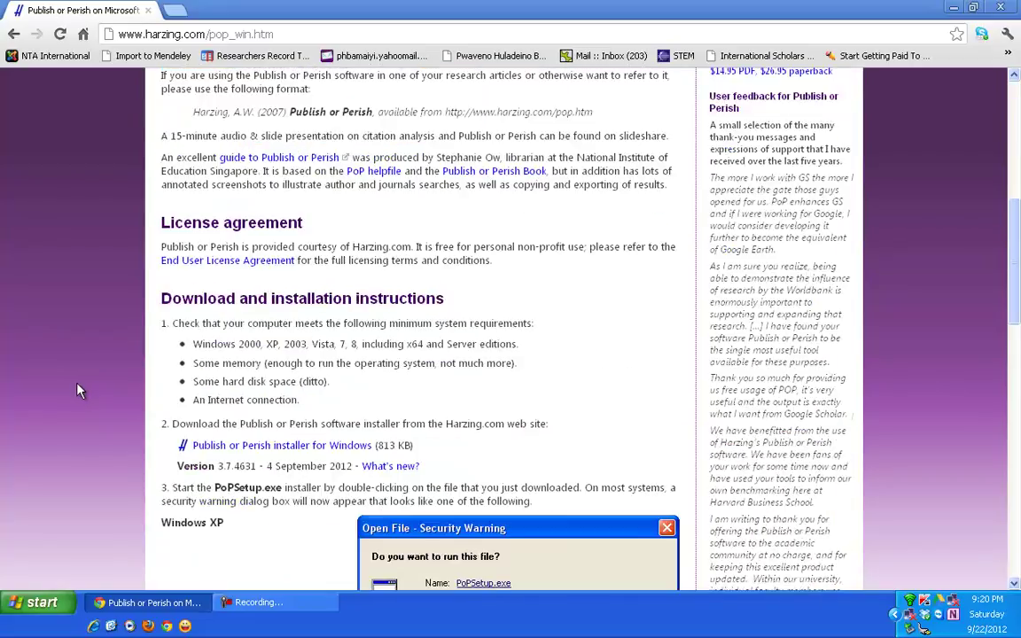
pyautogui.scroll(-3, 77, 390)
pyautogui.scroll(3, 89, 372)
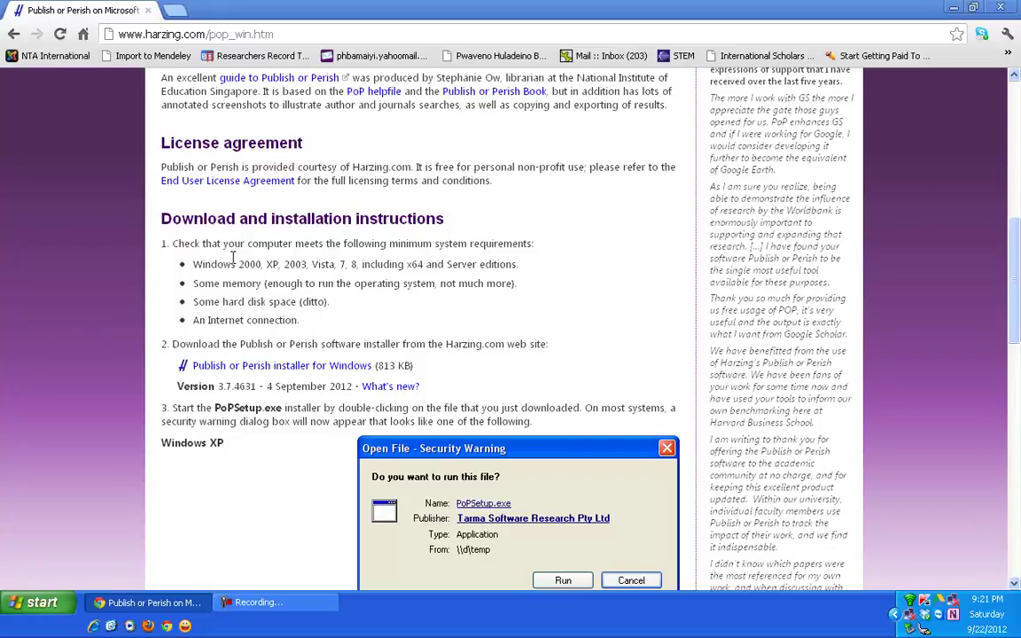
pyautogui.click(285, 373)
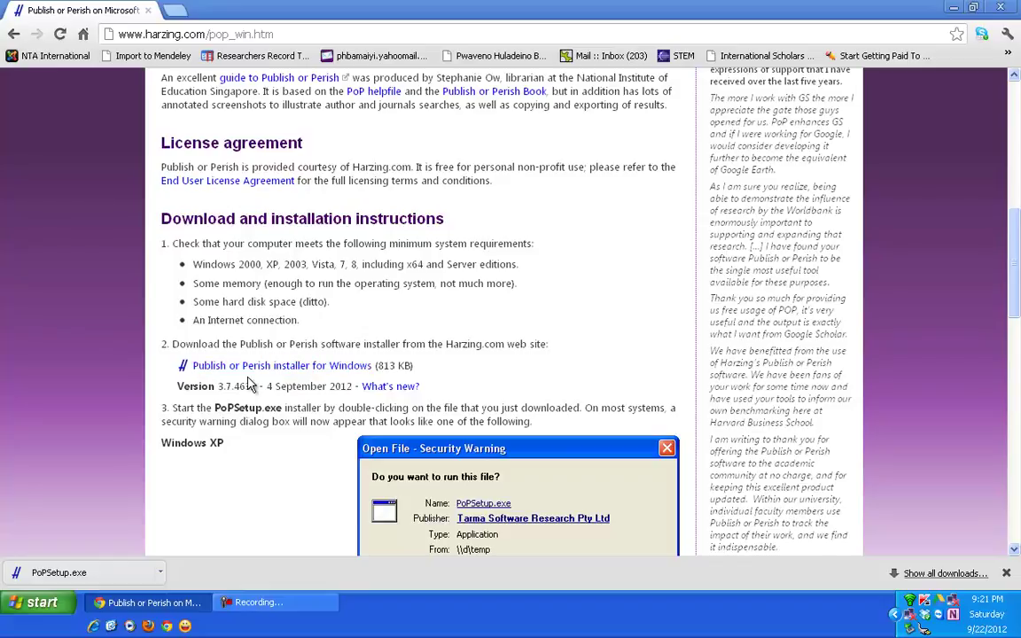
# Step: Run the downloaded PoPSetup.exe and accept the license agreement terms in the setup wizard
pyautogui.click(59, 582)
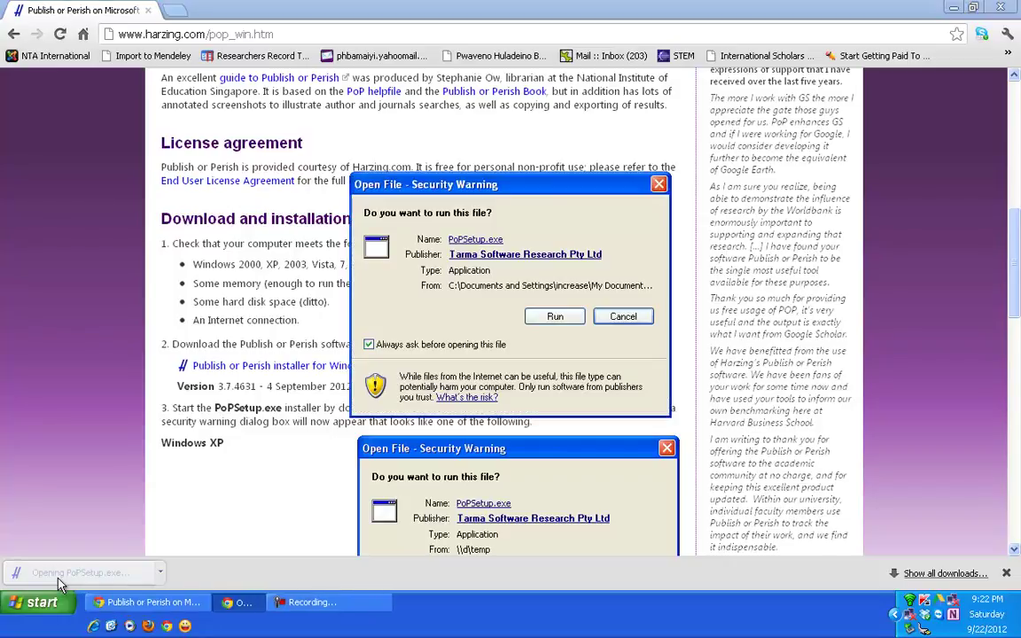
pyautogui.click(554, 318)
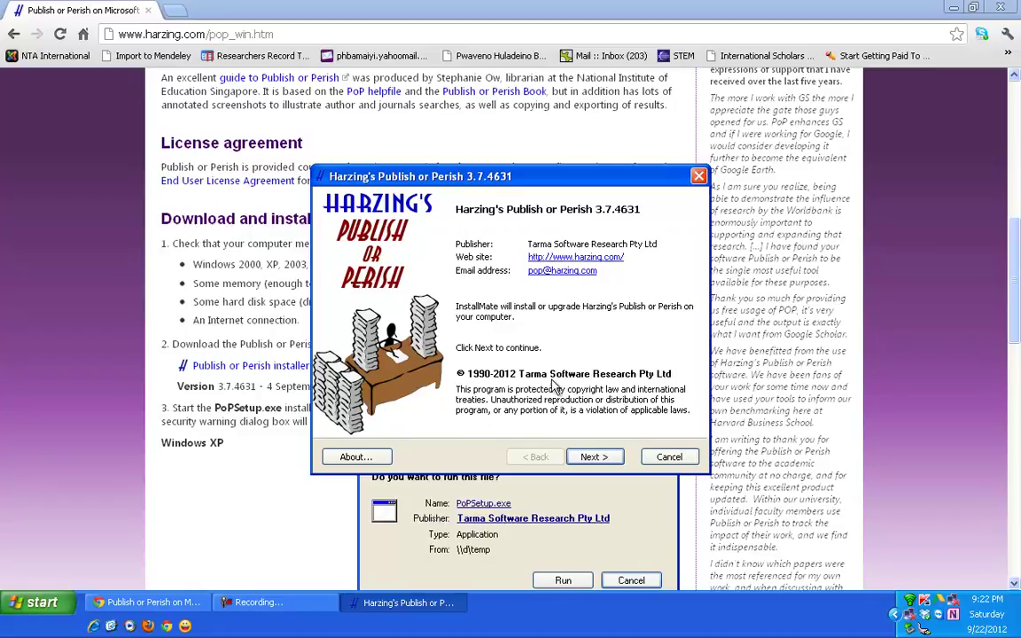
pyautogui.click(593, 457)
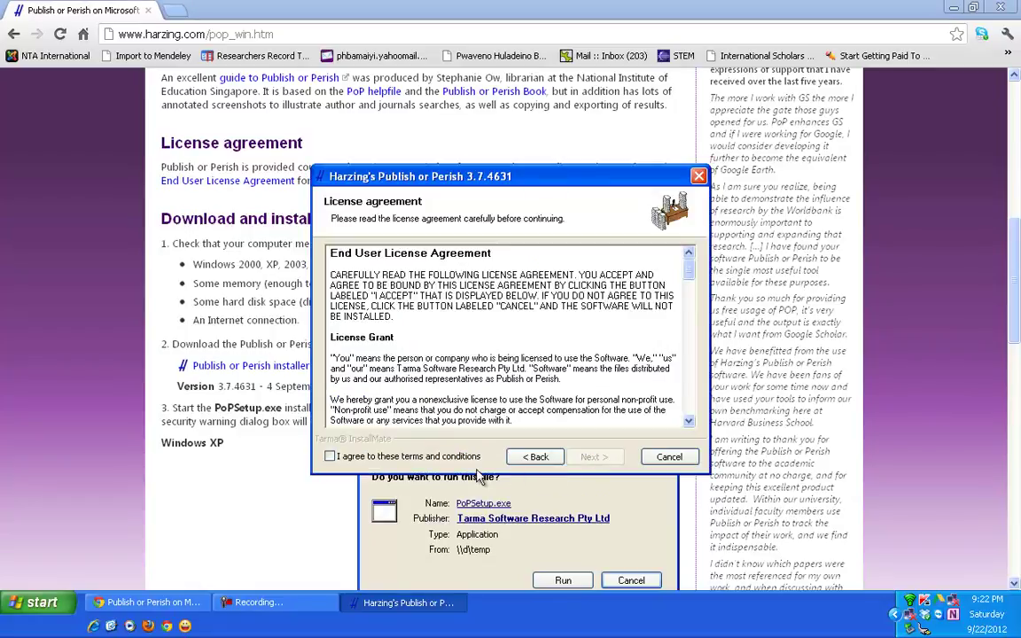
pyautogui.click(330, 457)
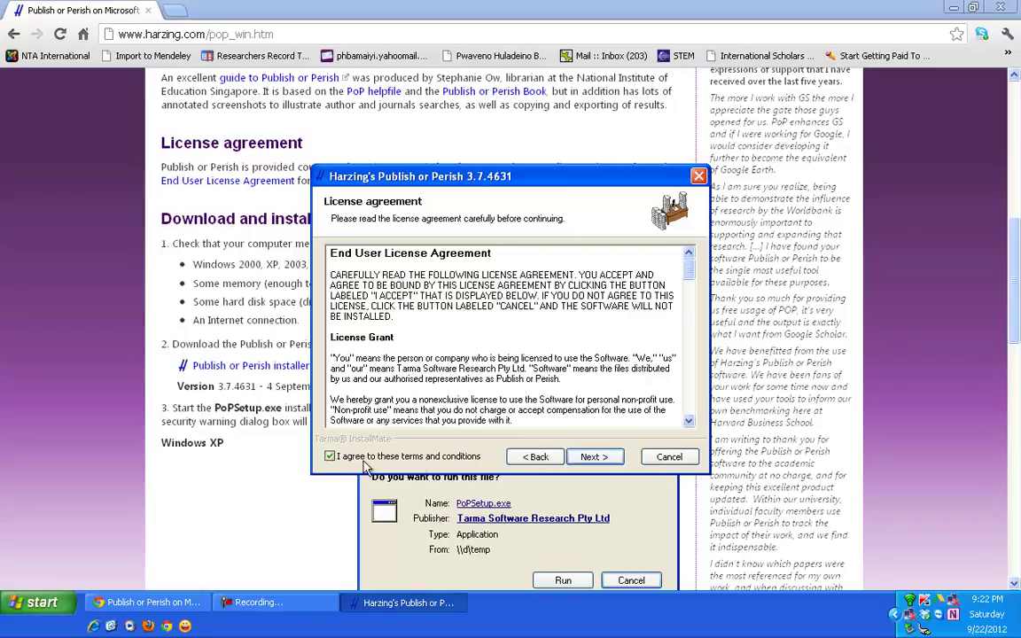
pyautogui.click(592, 464)
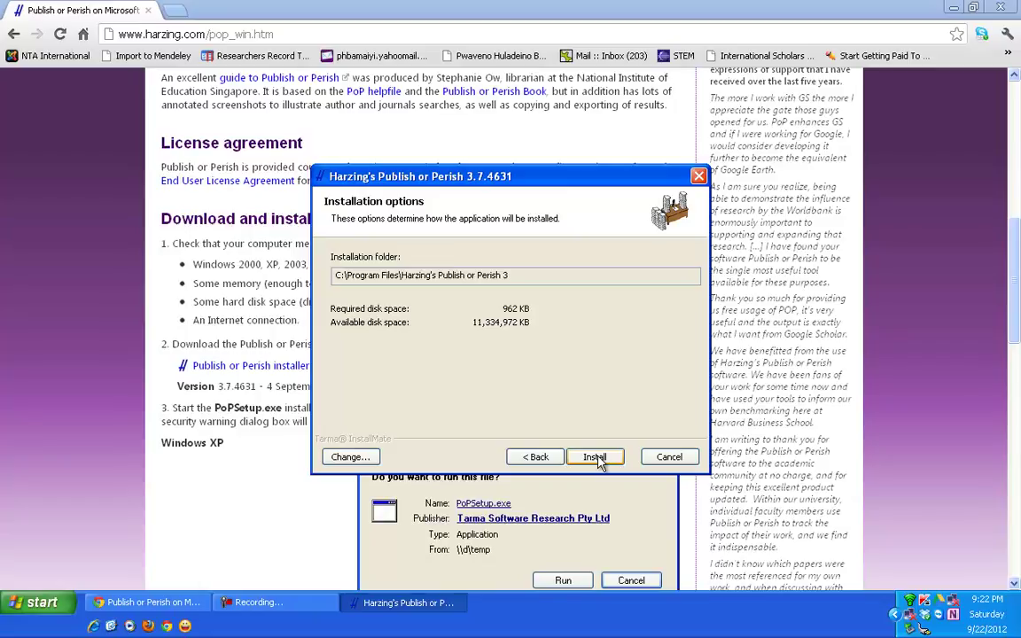
# Step: Install the program in C:\Program Files\Harzing's Publish or Perish 3 and finish the setup
pyautogui.click(594, 457)
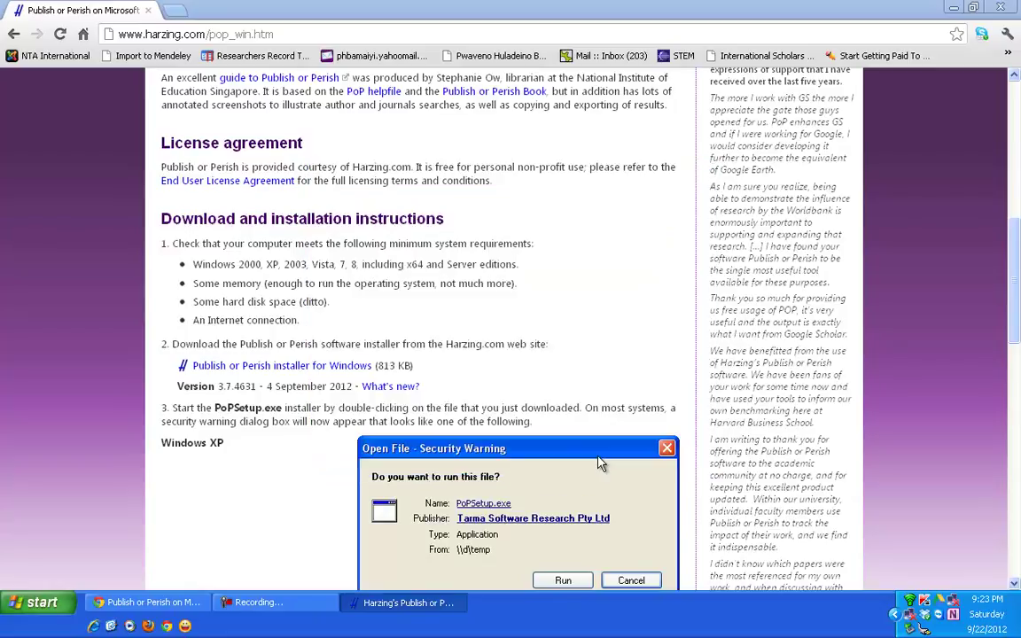
pyautogui.click(600, 459)
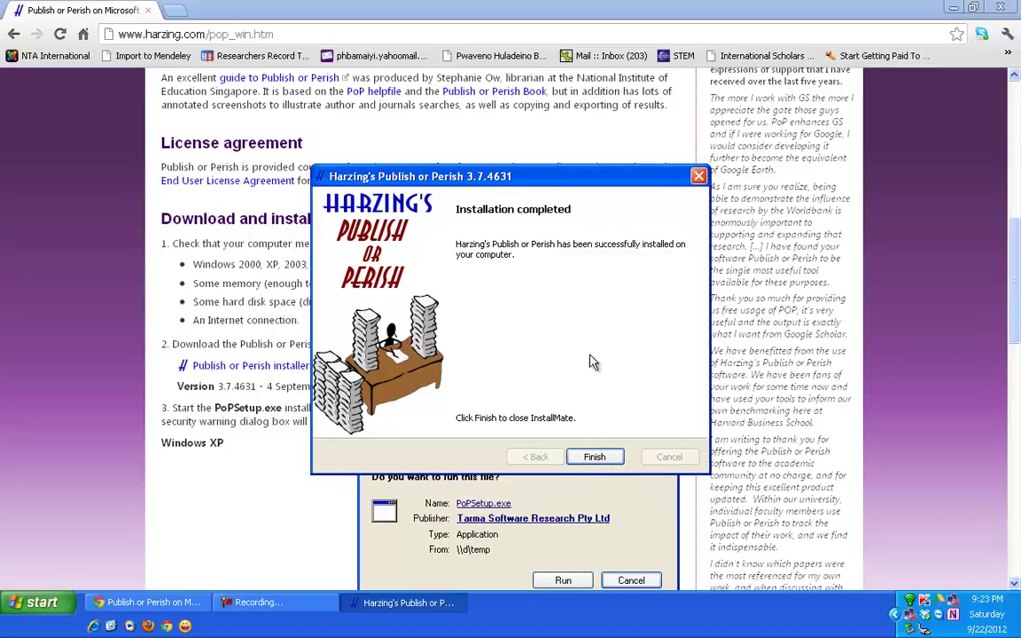
pyautogui.click(593, 456)
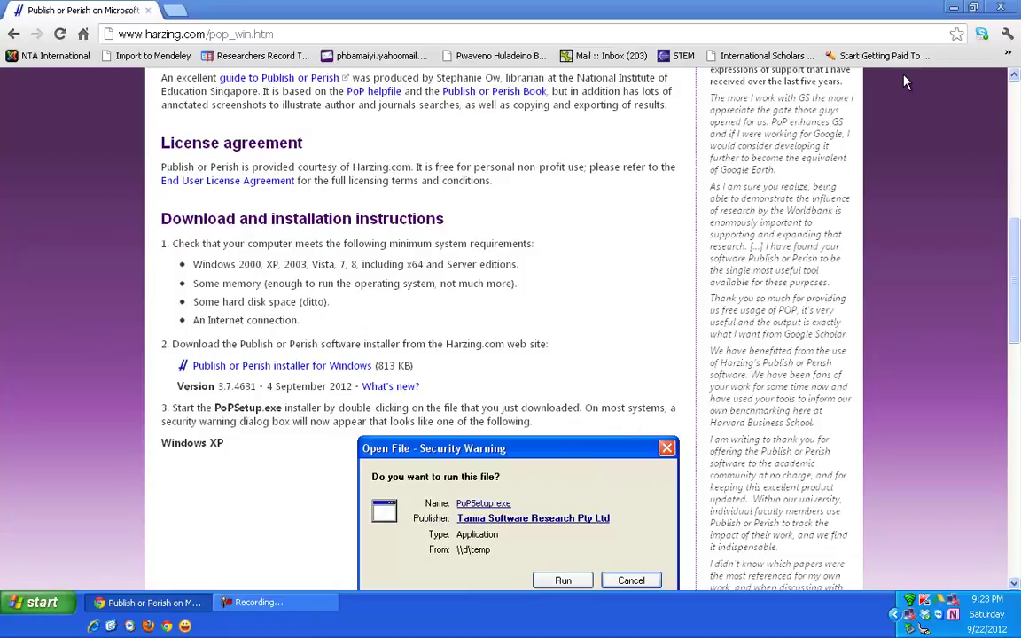
# Step: Minimize the browser, launch the installed Publish or Perish 3 program and minimize its user's manual window
pyautogui.click(954, 7)
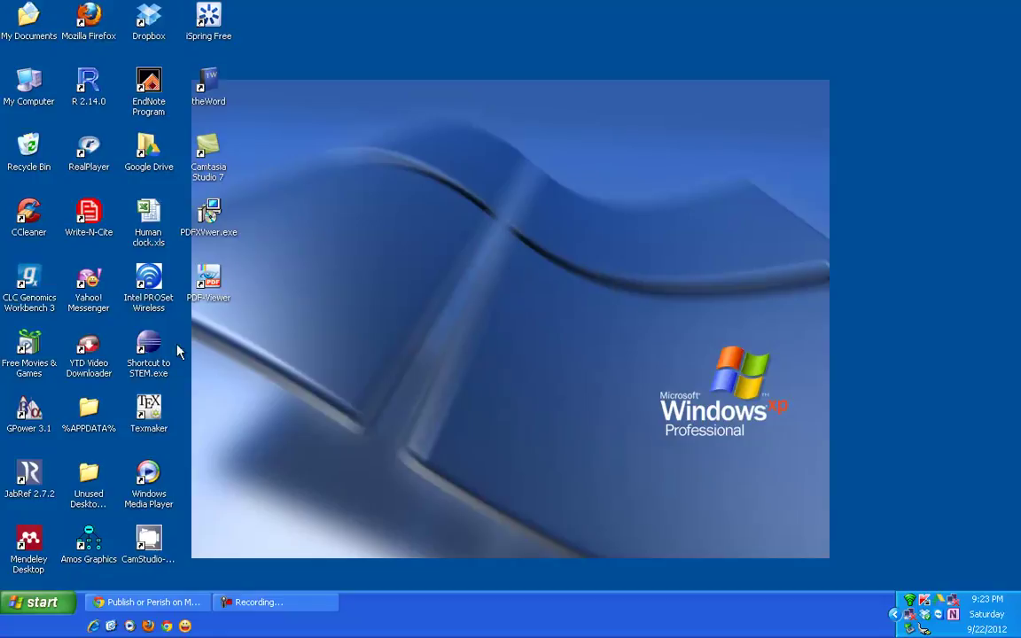
pyautogui.click(42, 606)
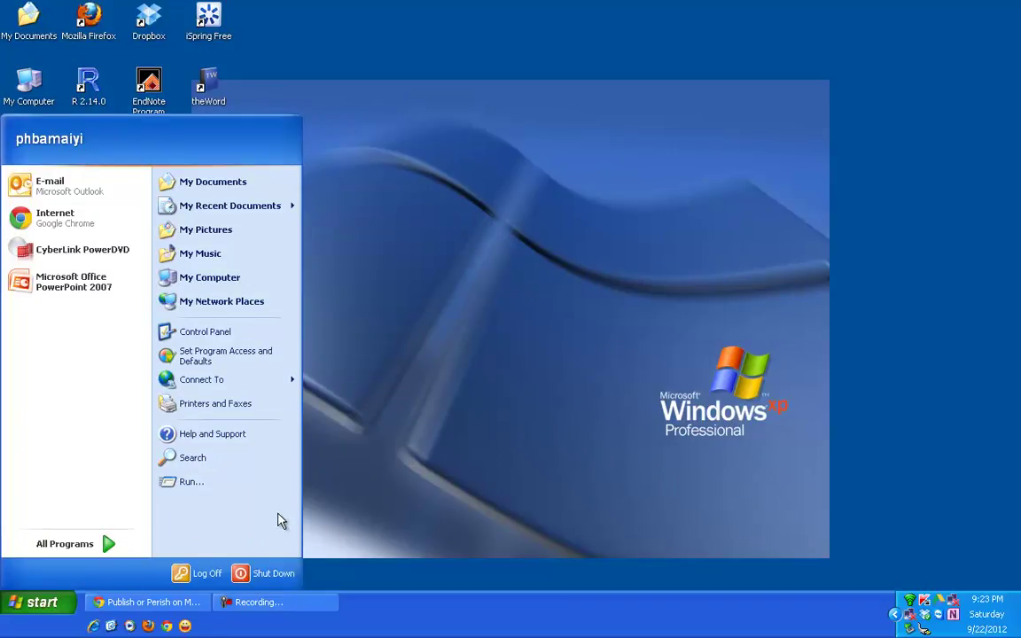
pyautogui.click(99, 544)
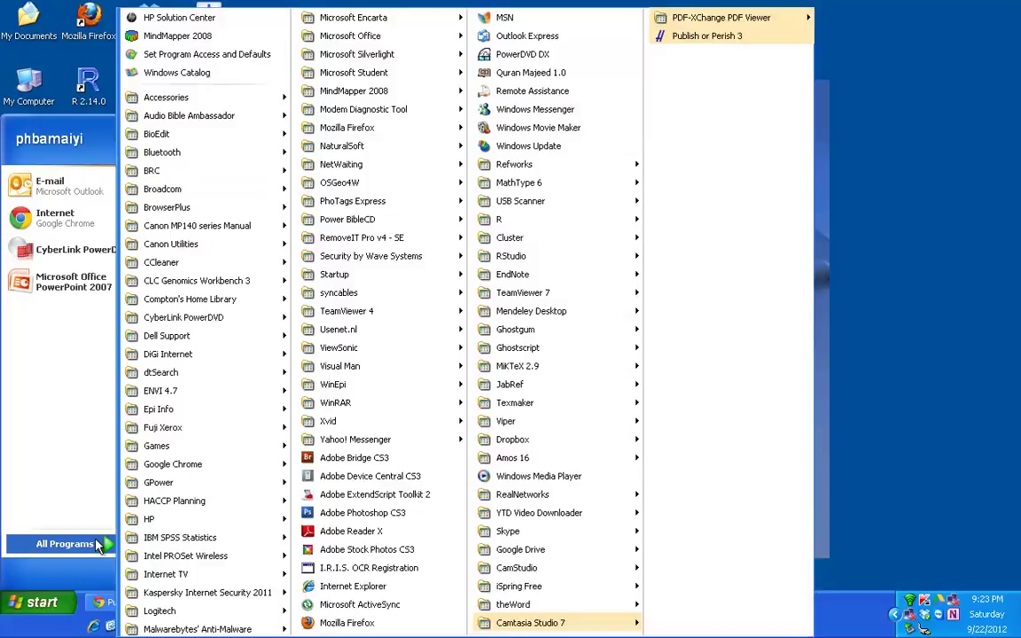
pyautogui.click(717, 36)
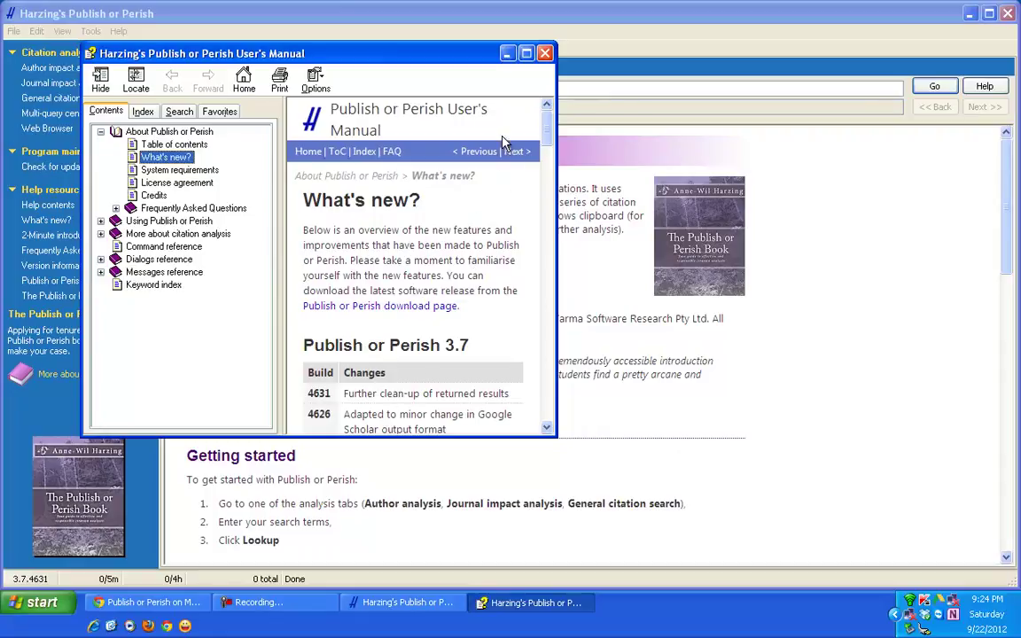
pyautogui.click(505, 55)
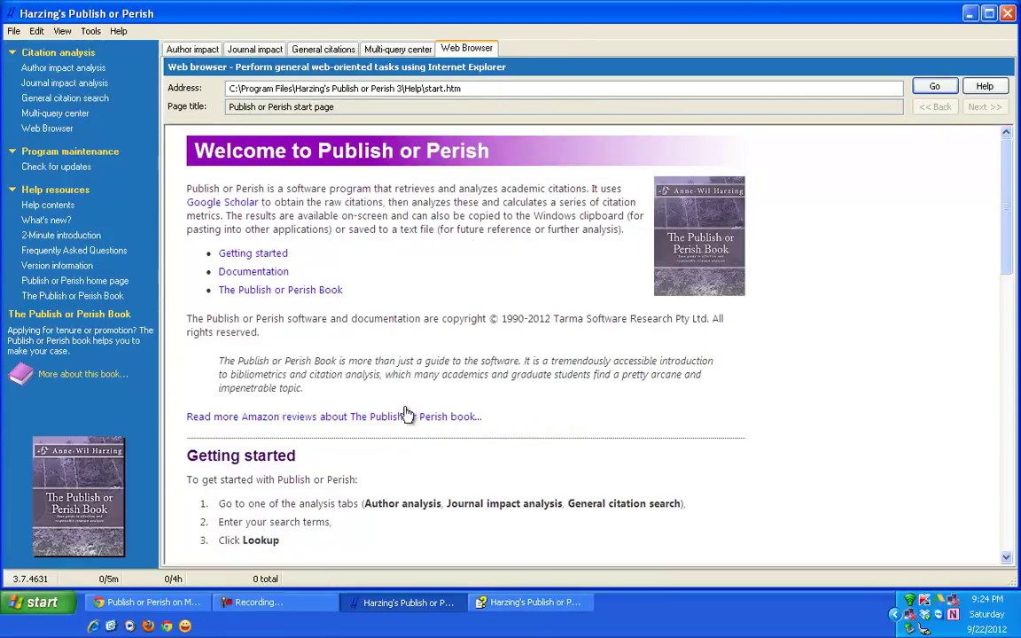
# Step: Run an author impact lookup for the author's initials and surname, with all subject areas included
pyautogui.click(191, 51)
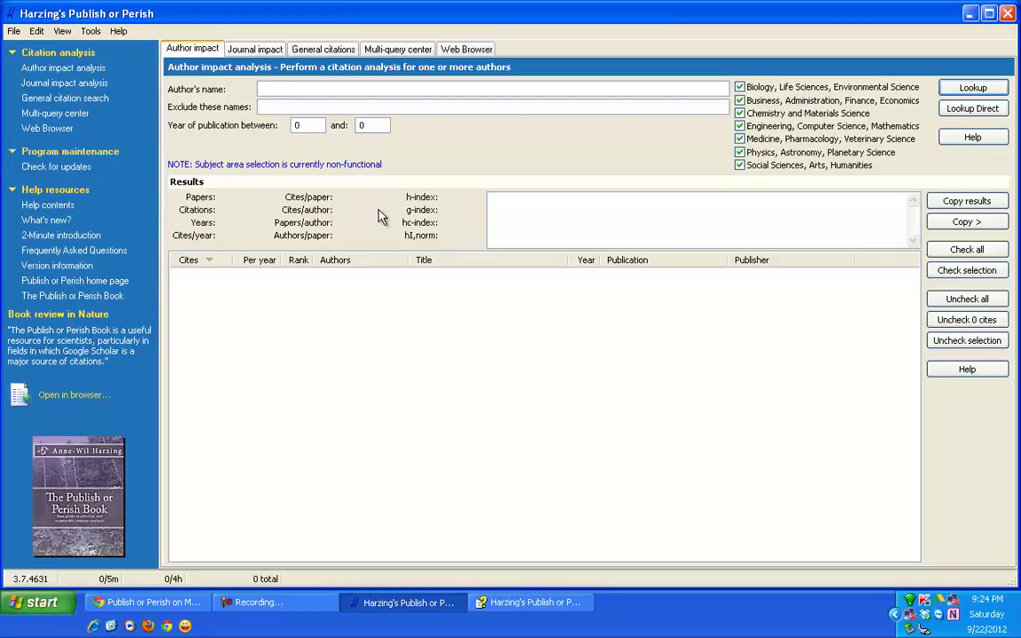
pyautogui.click(264, 91)
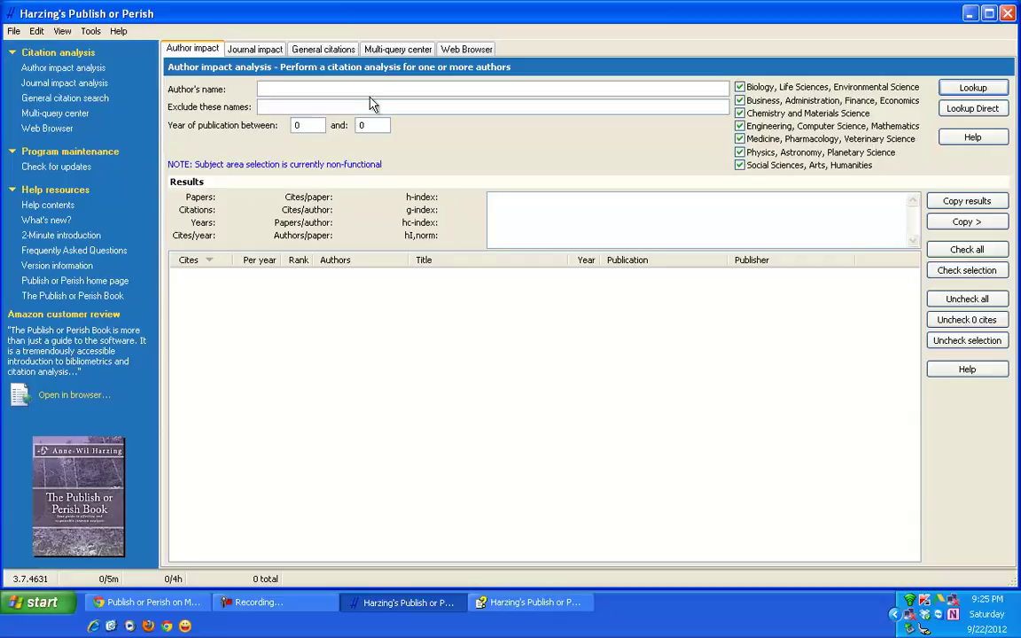
pyautogui.write('P.')
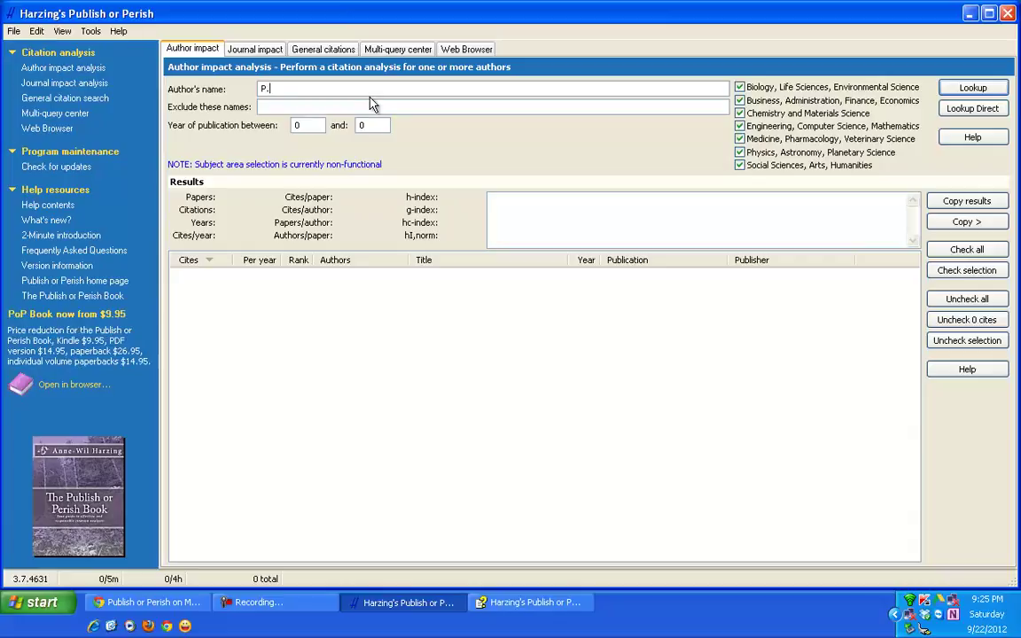
pyautogui.write('H. Bma')
pyautogui.press('BackSpace')
pyautogui.press('BackSpace')
pyautogui.write('amaiyi')
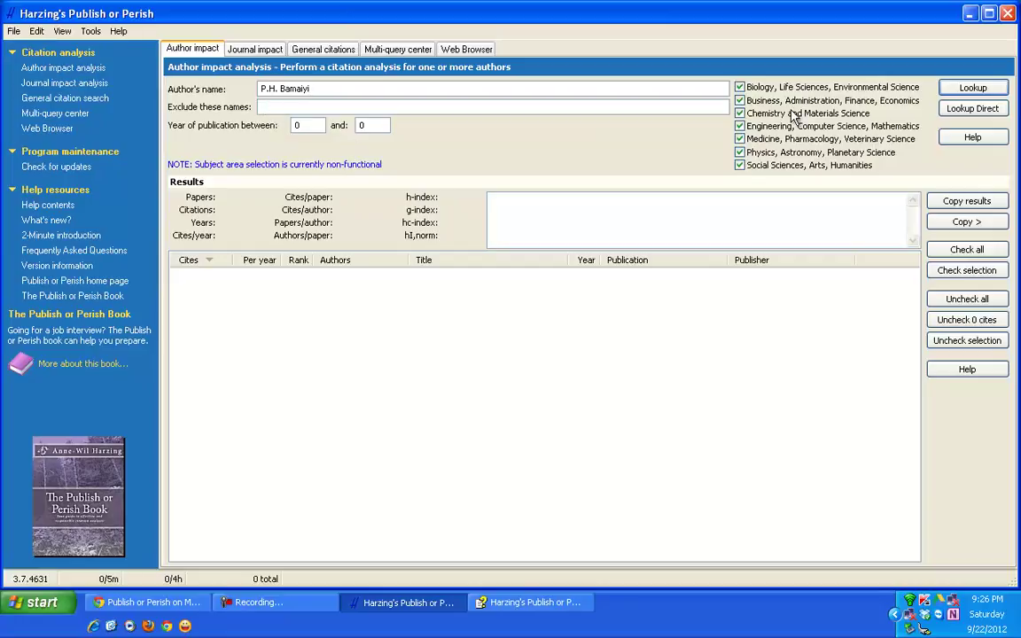
pyautogui.click(972, 88)
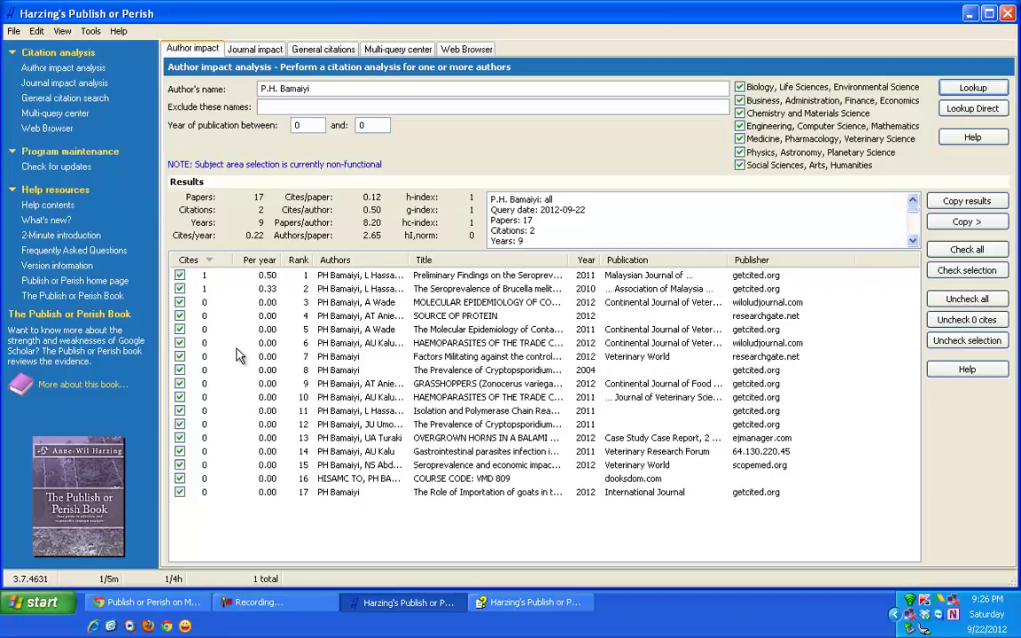
# Step: Exclude the two top-ranked papers from the citation metrics and include them again
pyautogui.click(180, 275)
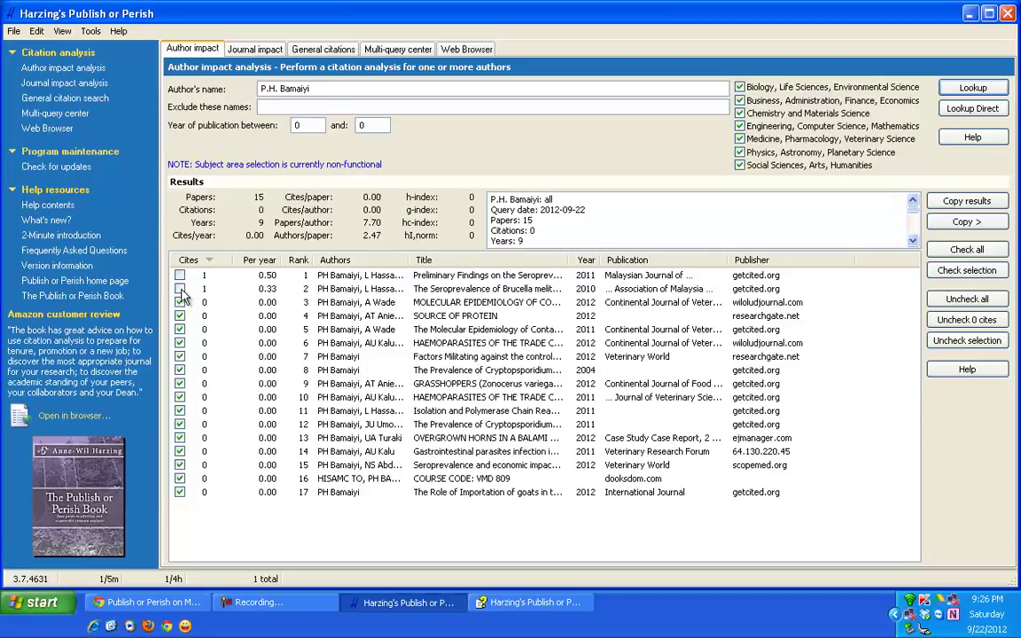
pyautogui.click(180, 289)
pyautogui.click(181, 276)
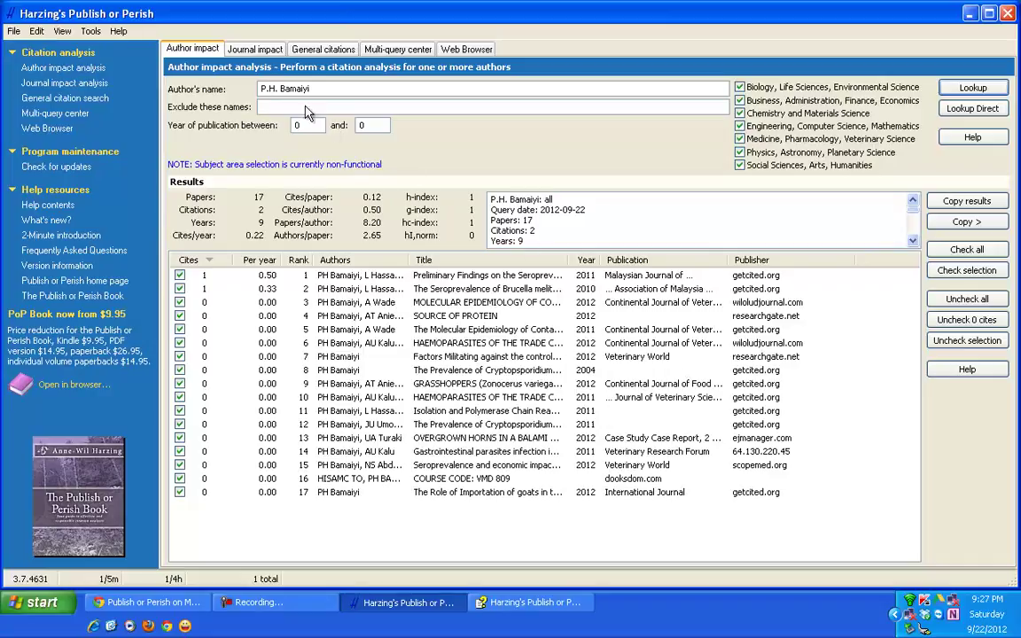
# Step: Review the journal impact, general citations, multi-query center and web browser views and return to the author impact results
pyautogui.click(255, 51)
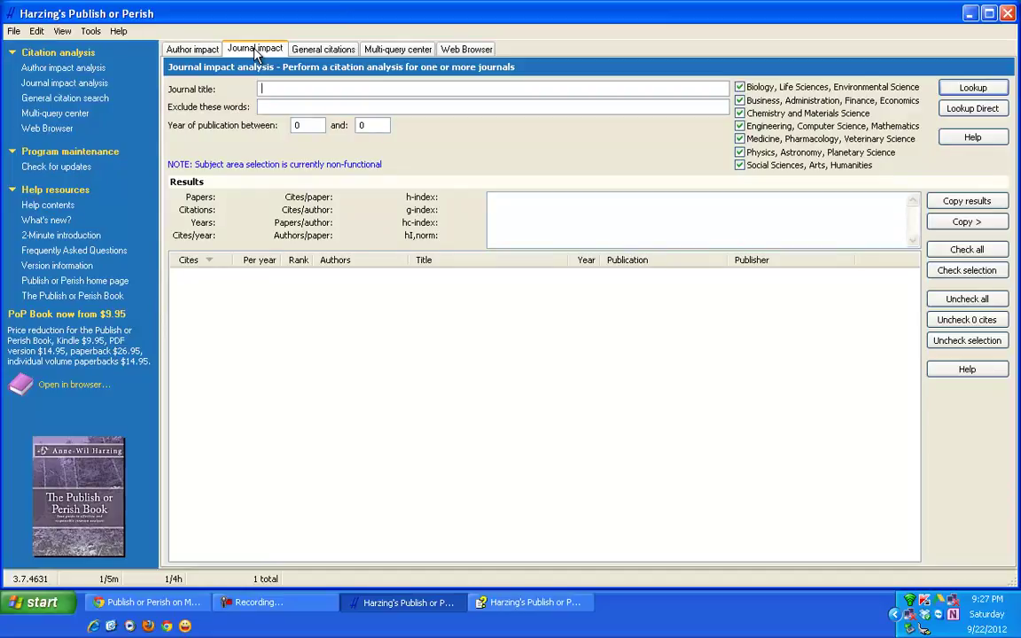
pyautogui.click(310, 51)
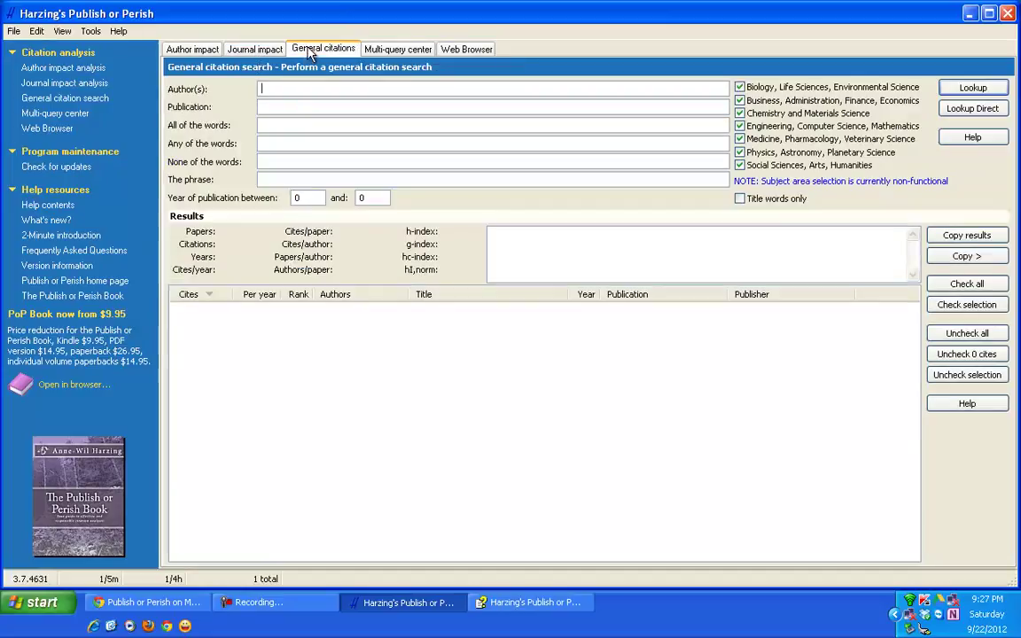
pyautogui.click(396, 54)
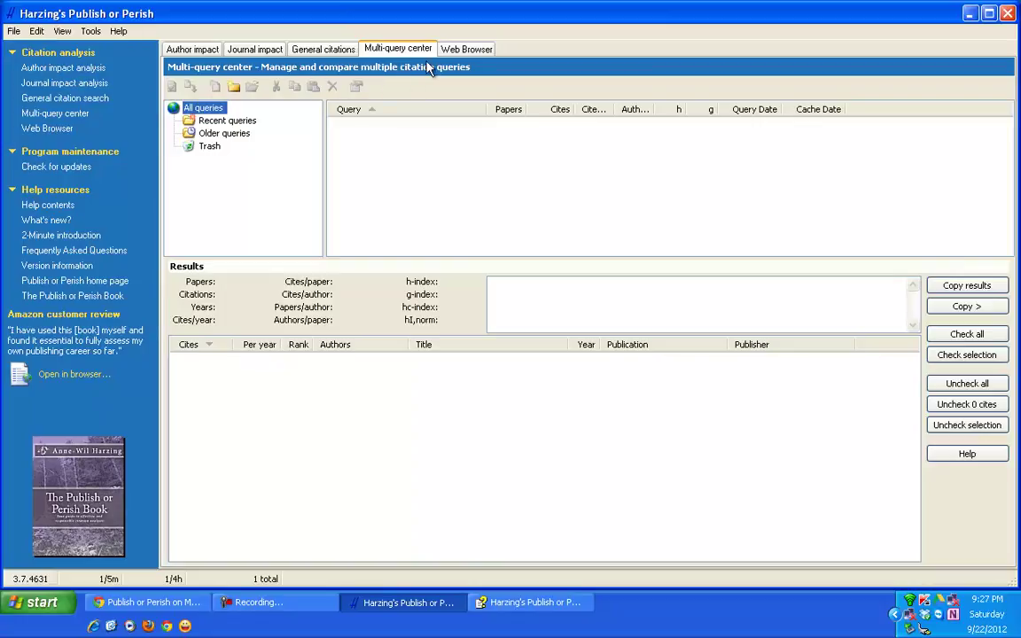
pyautogui.click(453, 51)
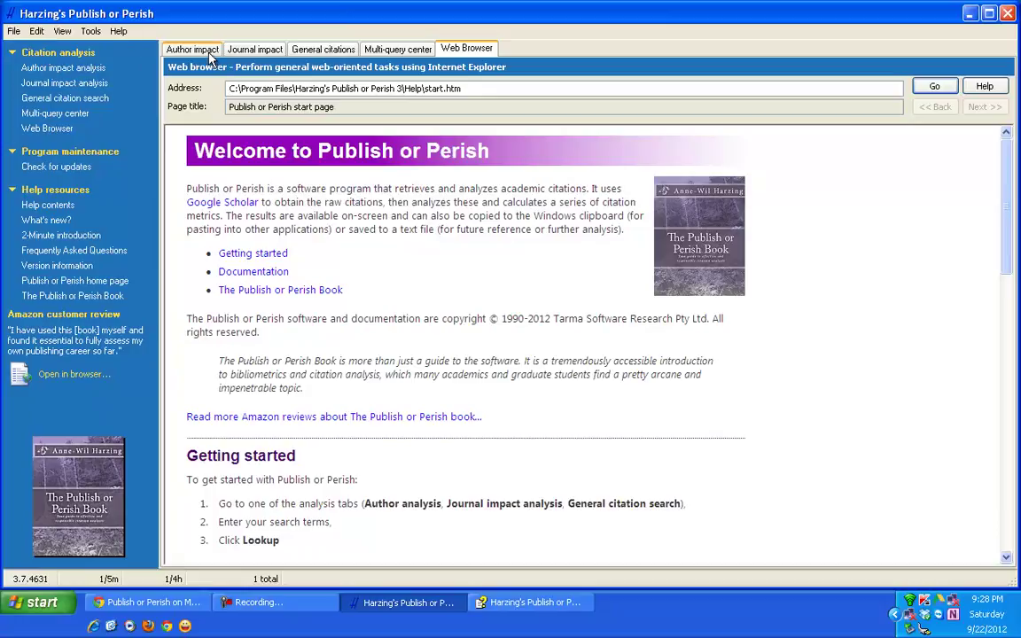
pyautogui.click(209, 51)
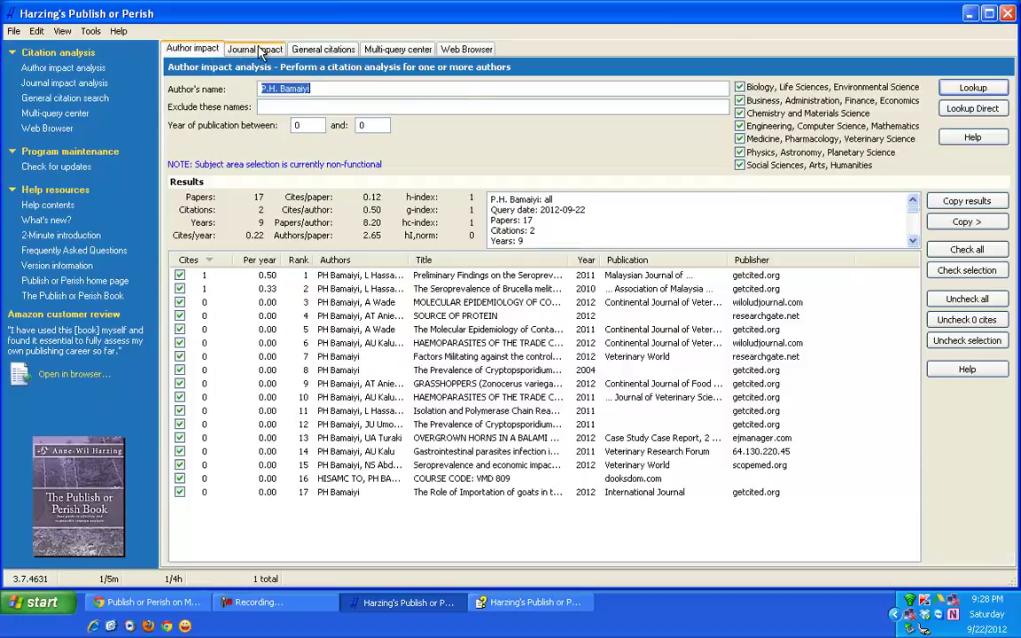
pyautogui.click(254, 51)
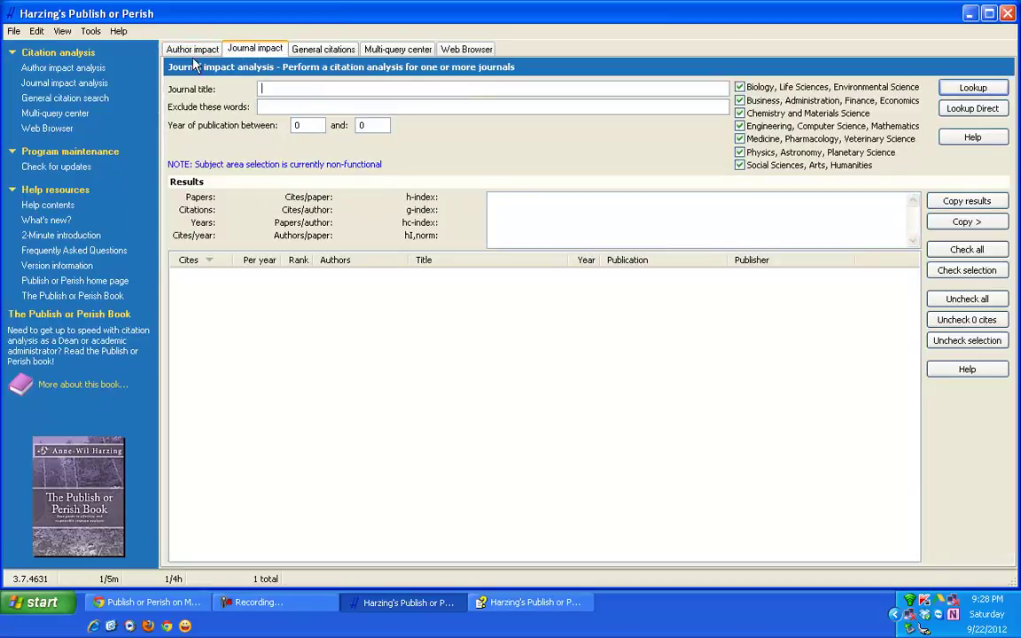
pyautogui.click(173, 47)
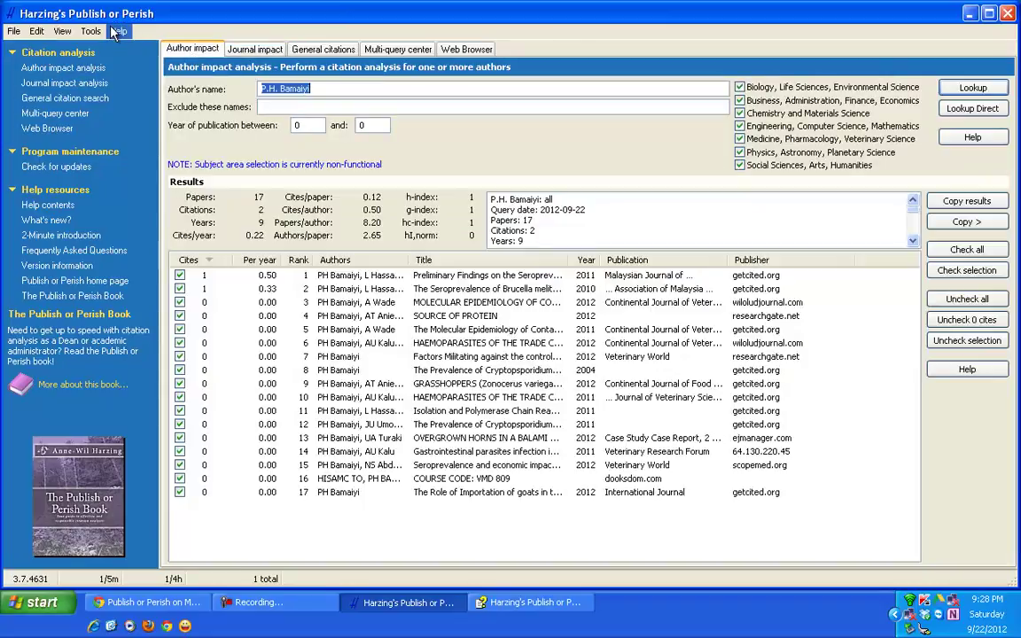
# Step: View the 2-minute introduction to PoP Author Search in the user's manual and close the manual
pyautogui.click(117, 32)
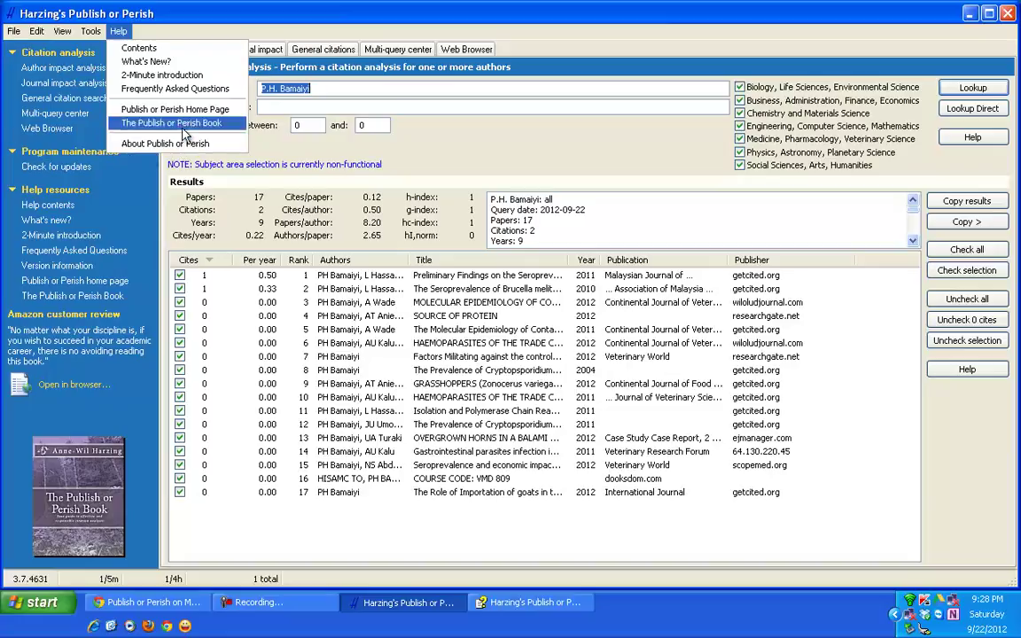
pyautogui.click(155, 77)
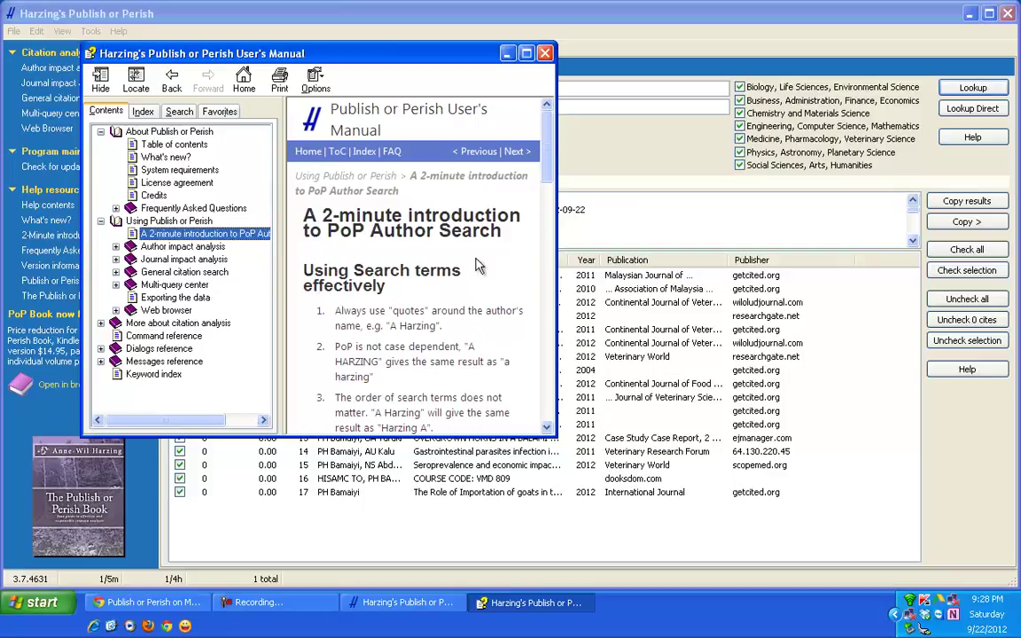
pyautogui.click(545, 53)
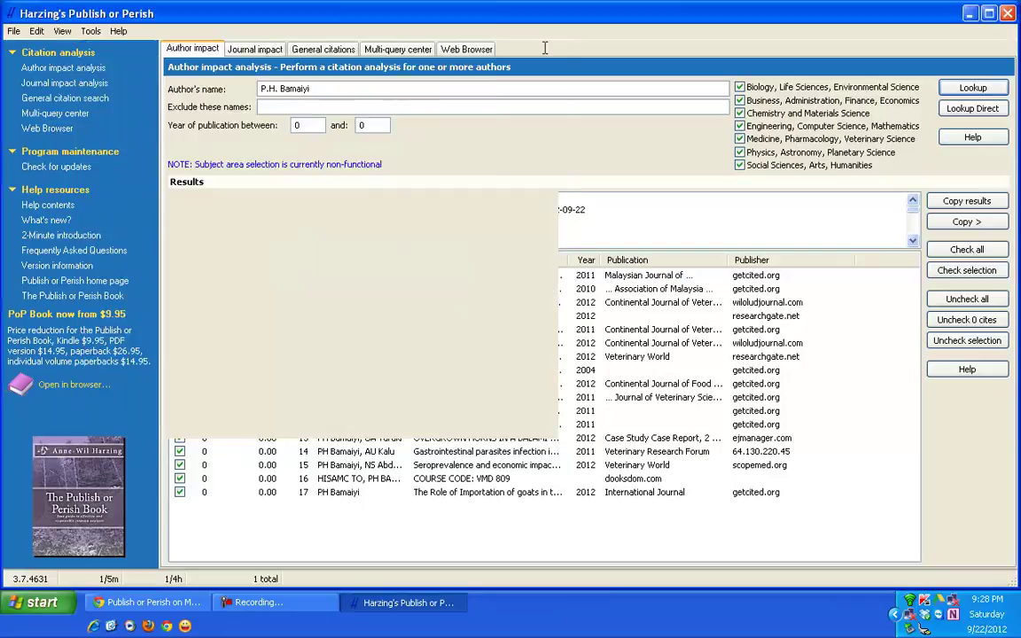